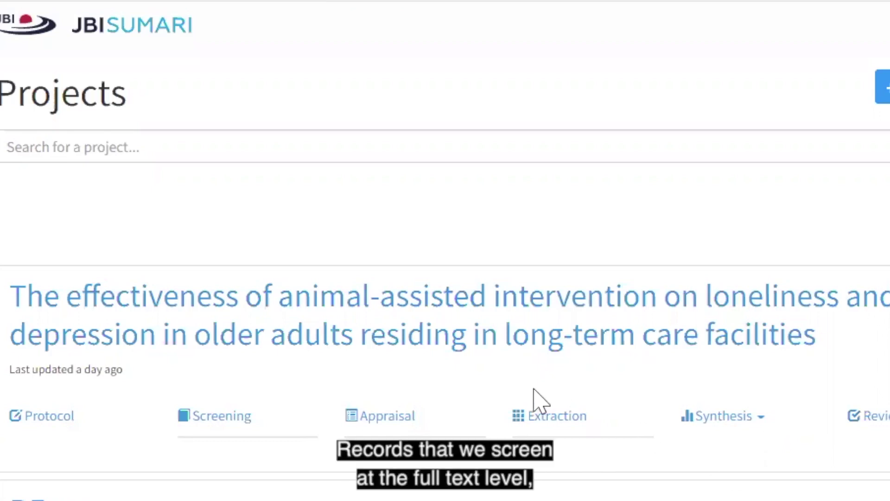
Open the Screening overview for the animal-assisted intervention project from the Projects page.
click(218, 419)
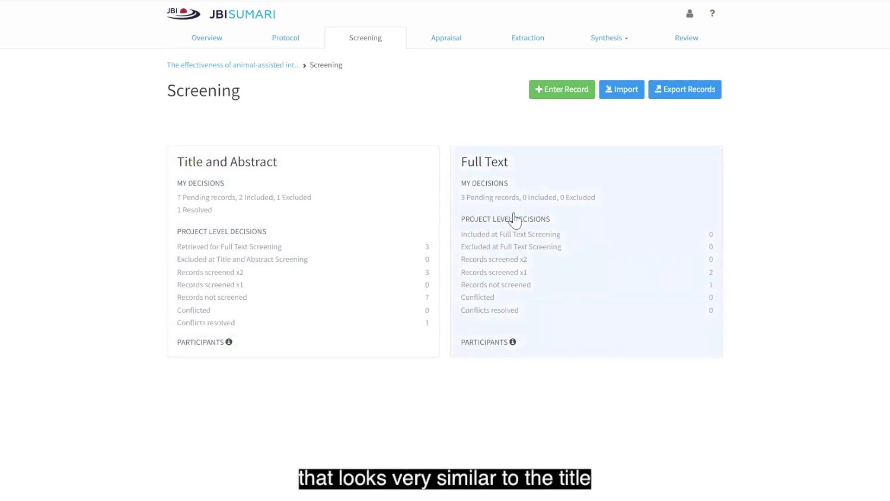
Open Full Text Screening and browse the three records awaiting screening.
click(574, 271)
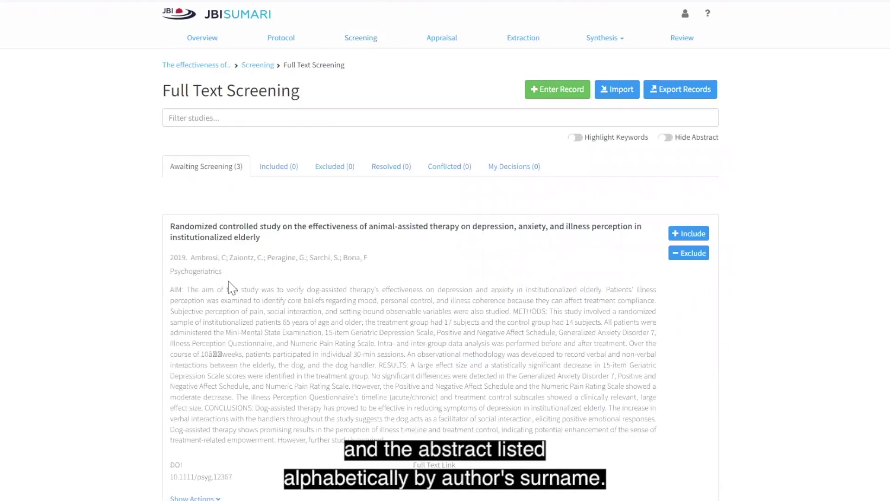
scroll(230, 287, down, 10)
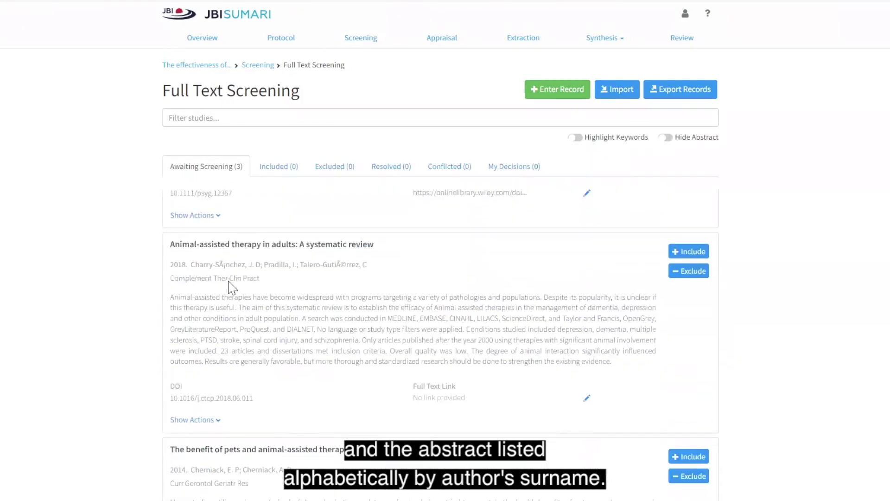
scroll(229, 281, up, 10)
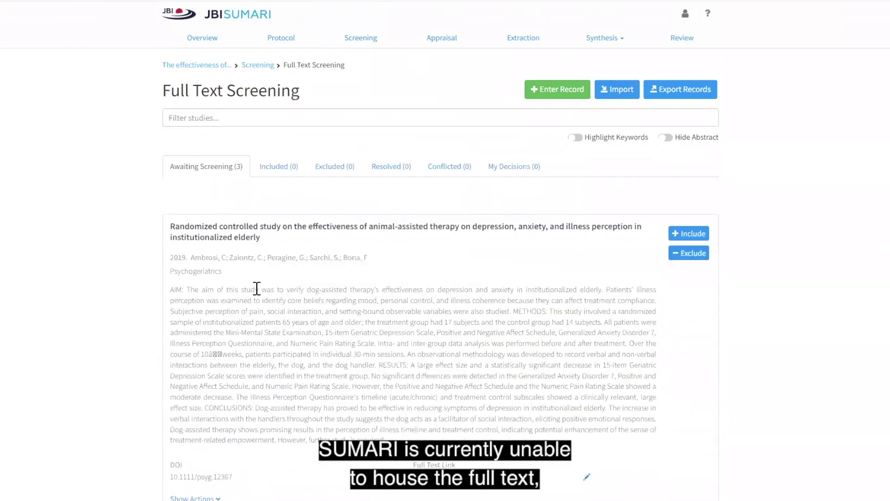
scroll(524, 351, down, 5)
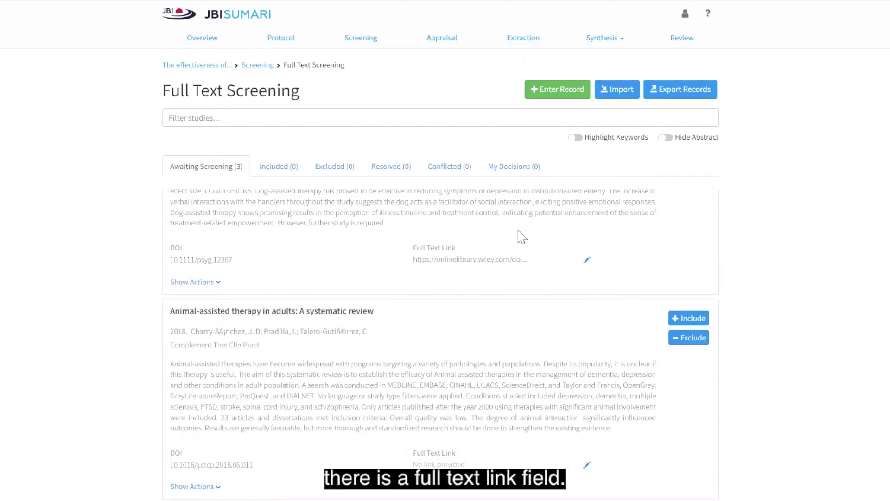
click(588, 261)
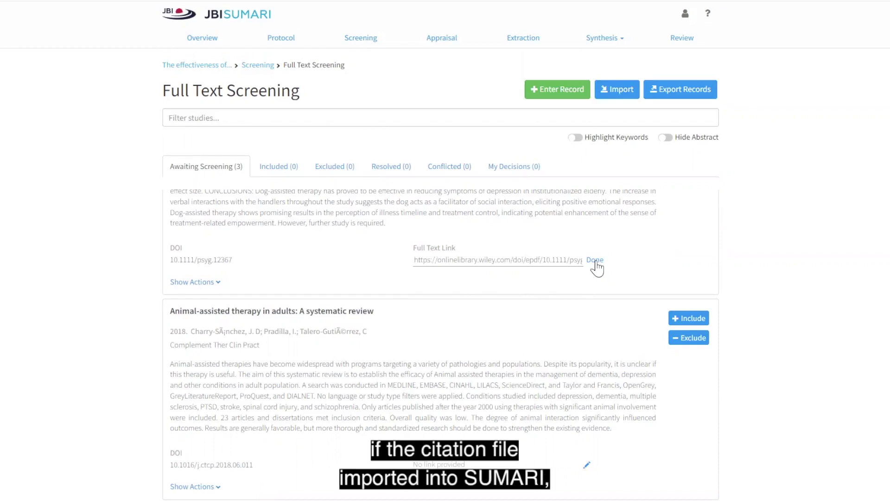
click(595, 261)
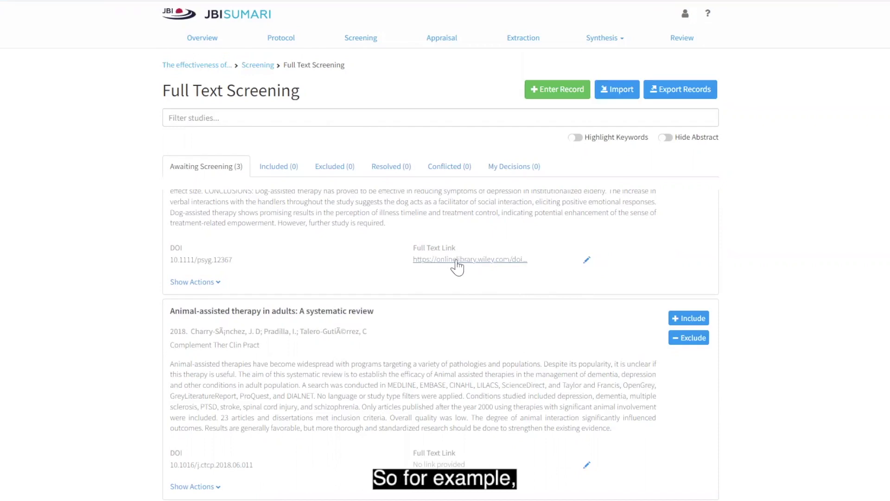
click(445, 261)
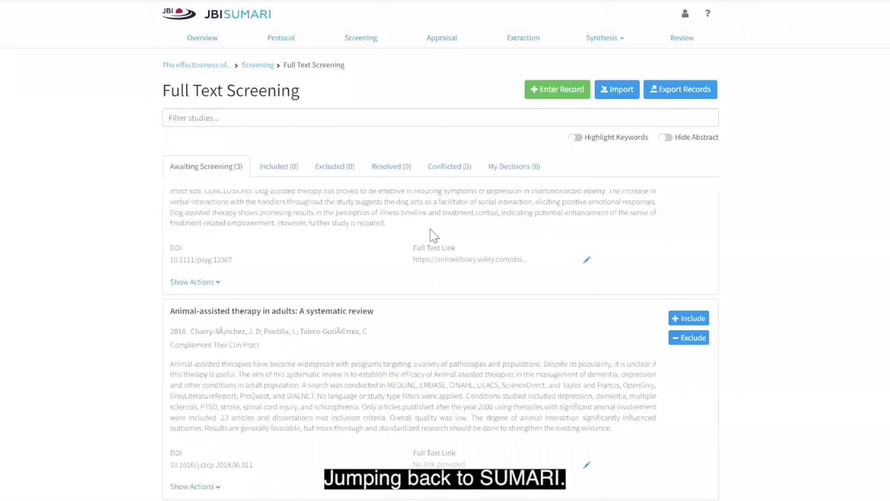
scroll(549, 291, up, 5)
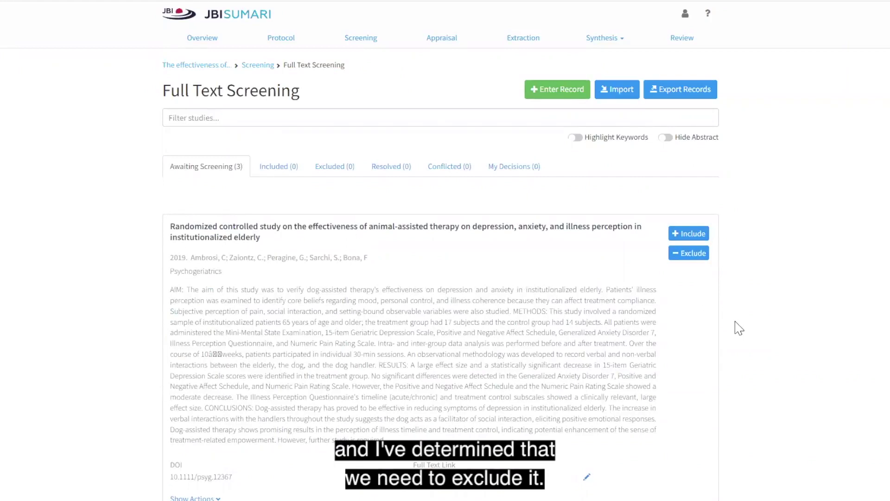
Exclude the randomized controlled study with the reason 'Ineligible intervention'.
click(690, 253)
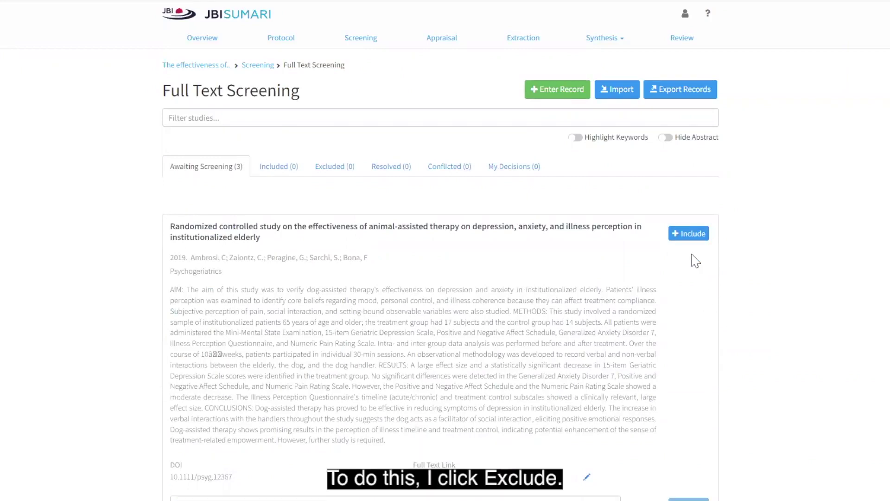
scroll(619, 276, down, 3)
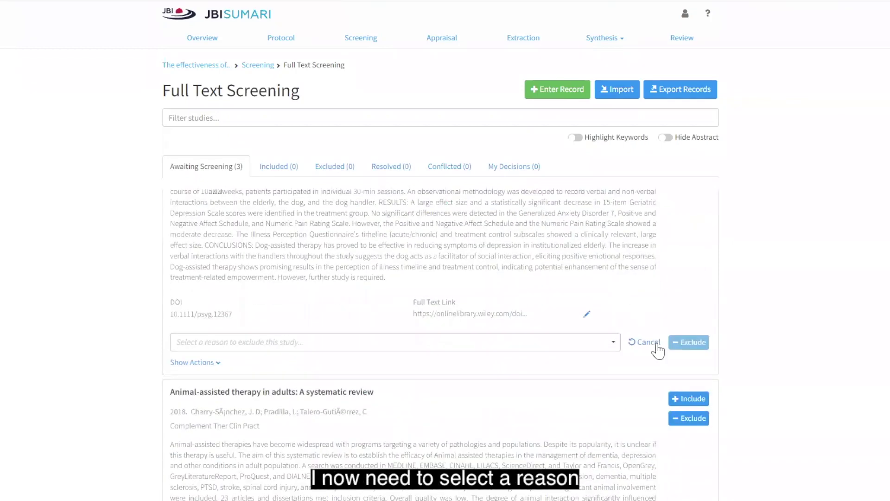
click(615, 347)
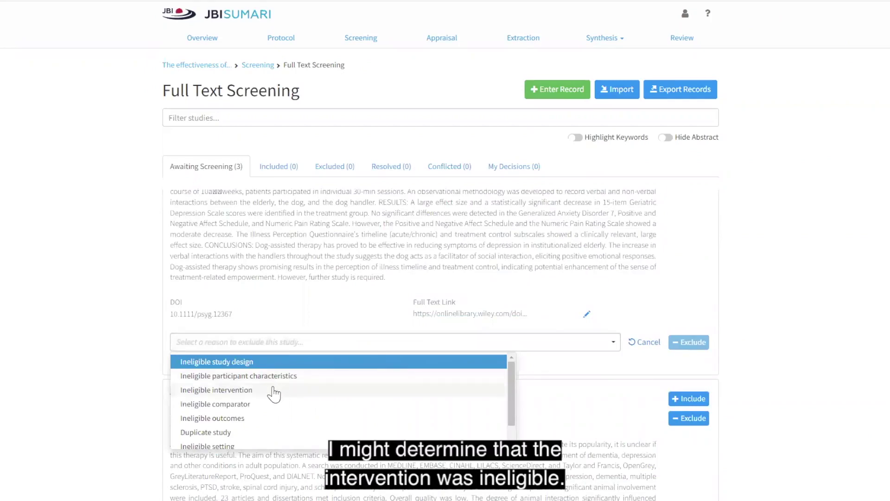
click(241, 392)
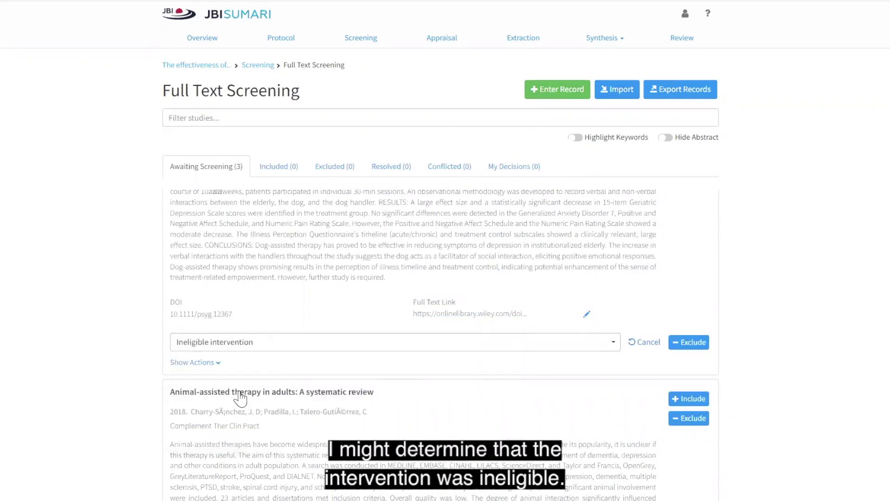
click(692, 343)
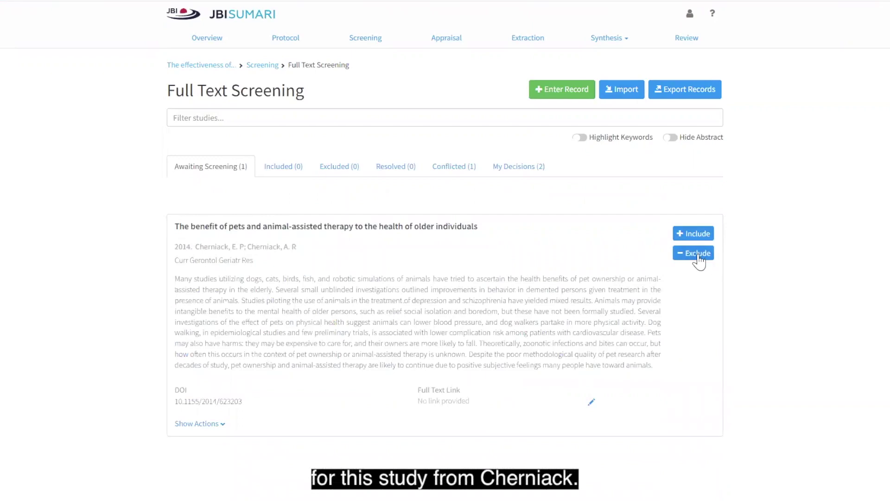
Exclude the pets and older individuals study for 'Ineligible intervention'.
click(695, 254)
click(617, 433)
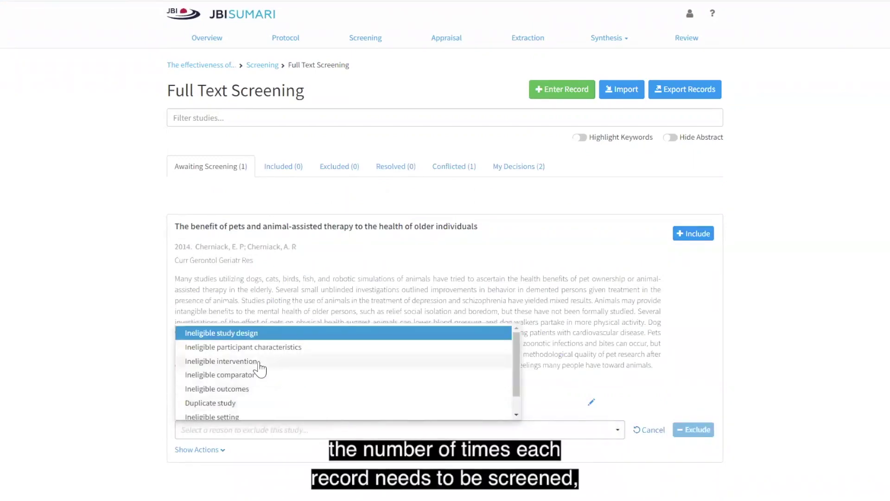
click(259, 361)
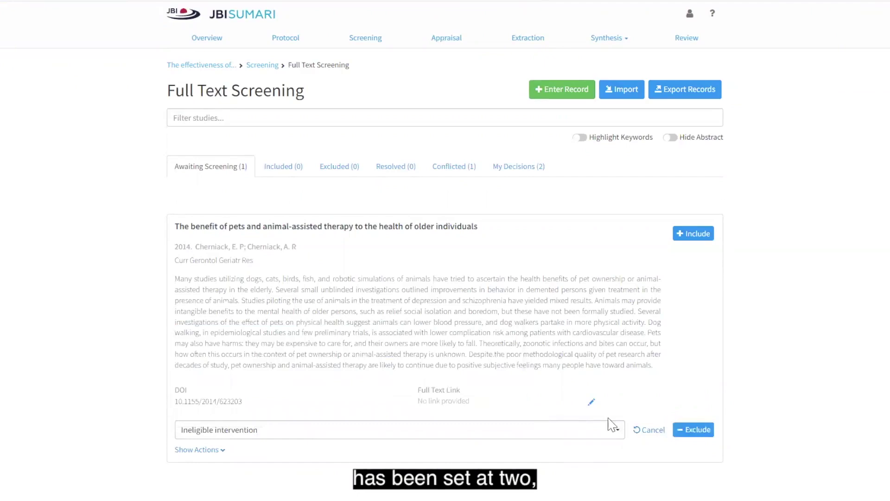
click(700, 430)
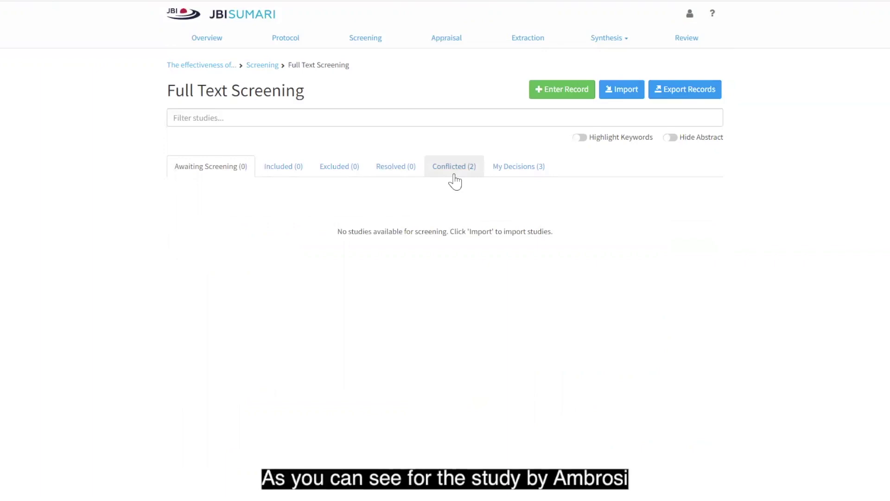
On the Conflicted tab, include both conflicted studies, including the benefit of pets study, without reasons.
click(454, 175)
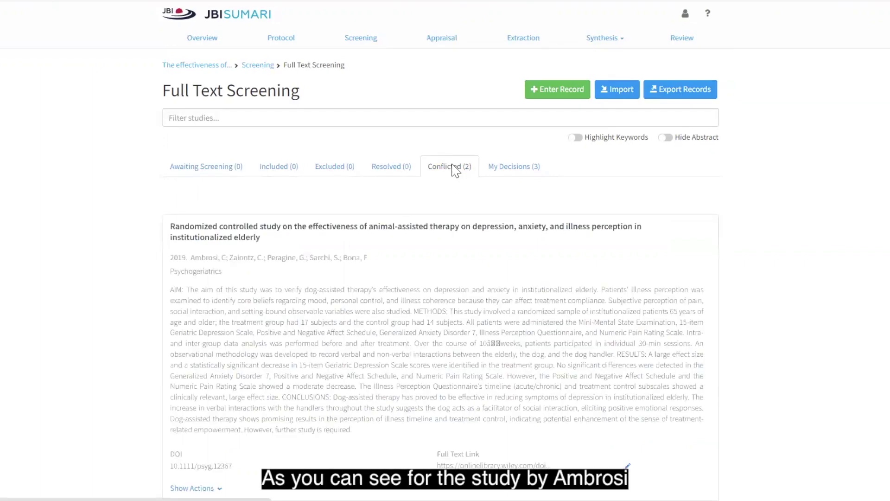
scroll(570, 290, down, 5)
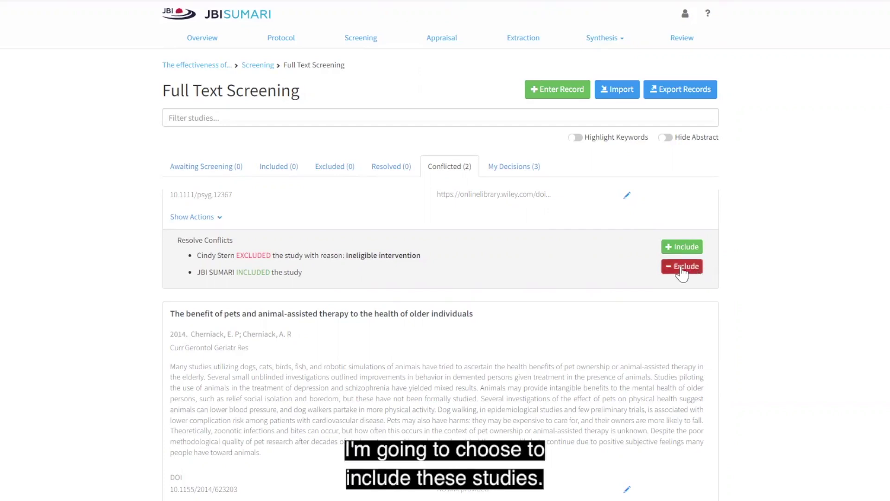
click(681, 247)
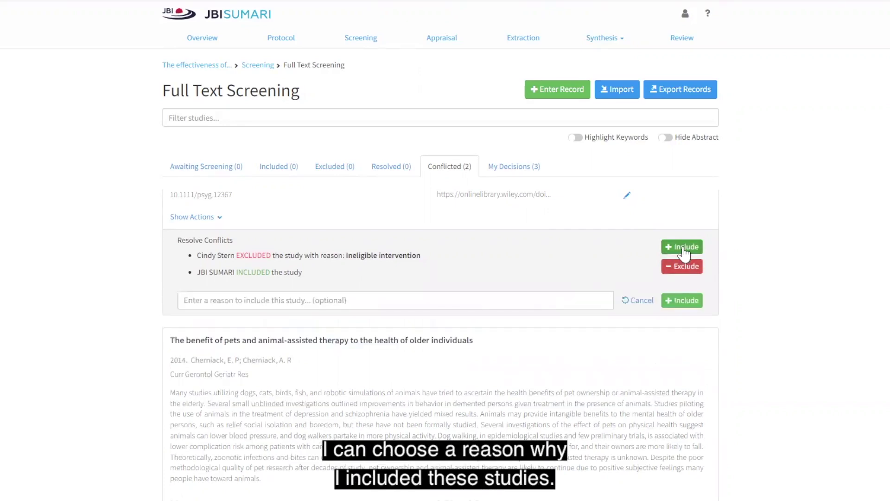
click(689, 306)
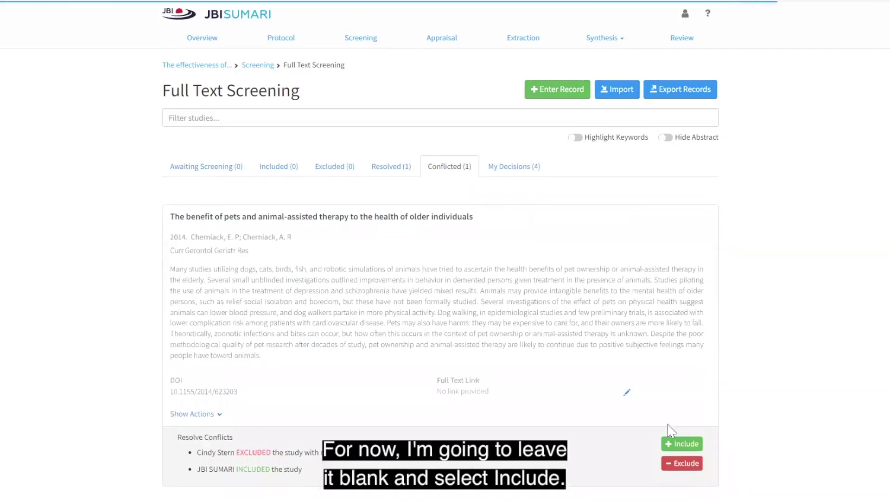
click(678, 445)
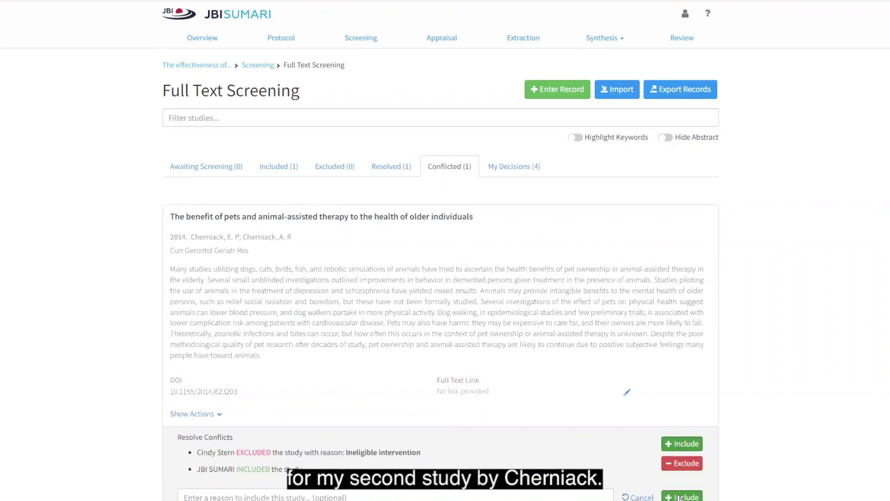
click(679, 497)
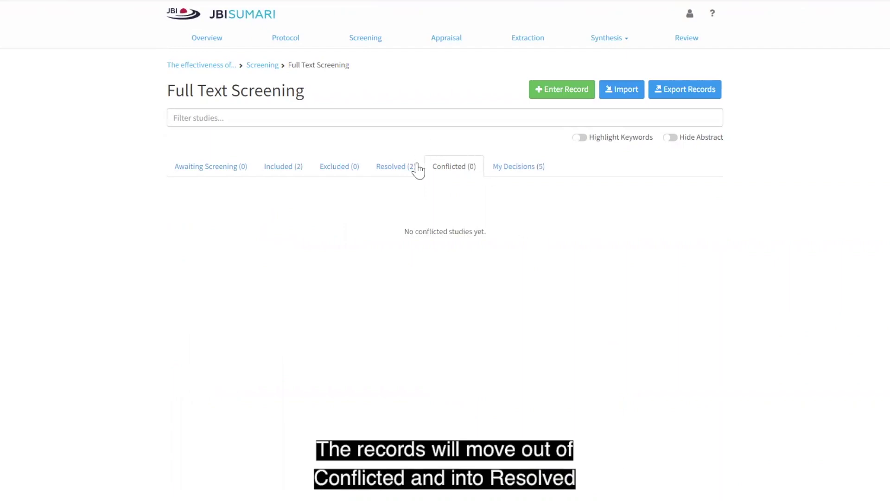
Review the Resolved and Included tabs, then return to the Screening overview.
click(387, 173)
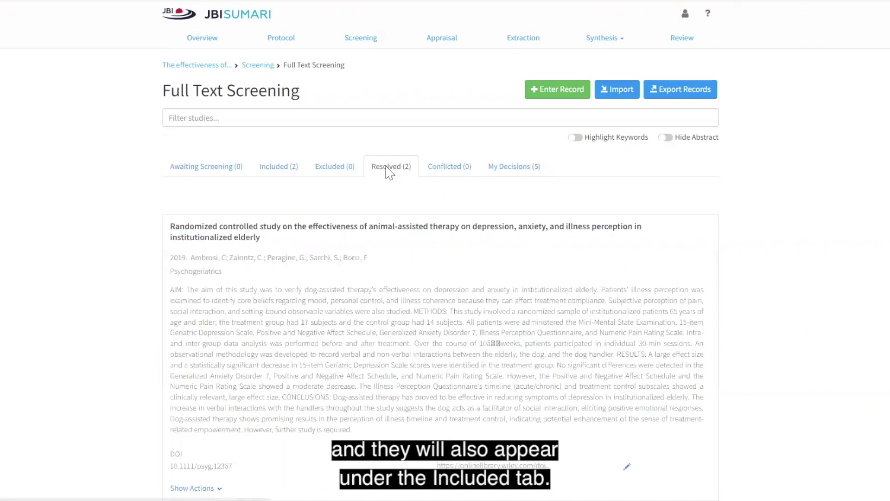
click(273, 173)
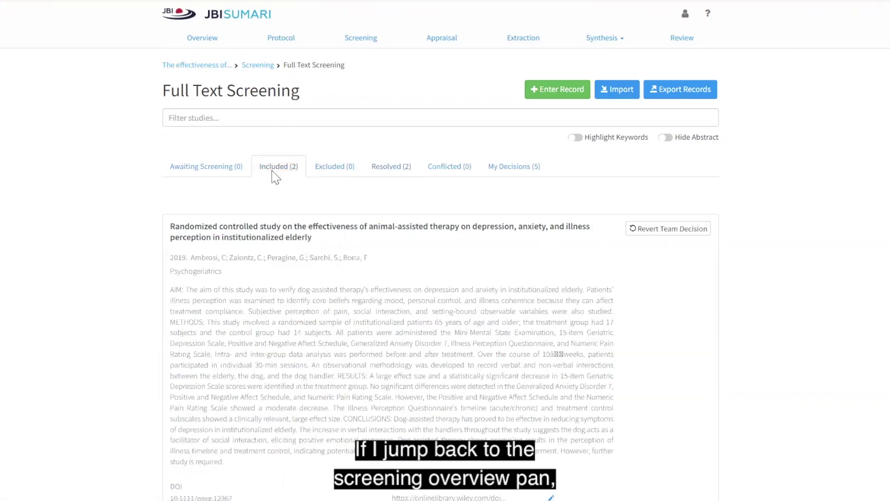
click(254, 66)
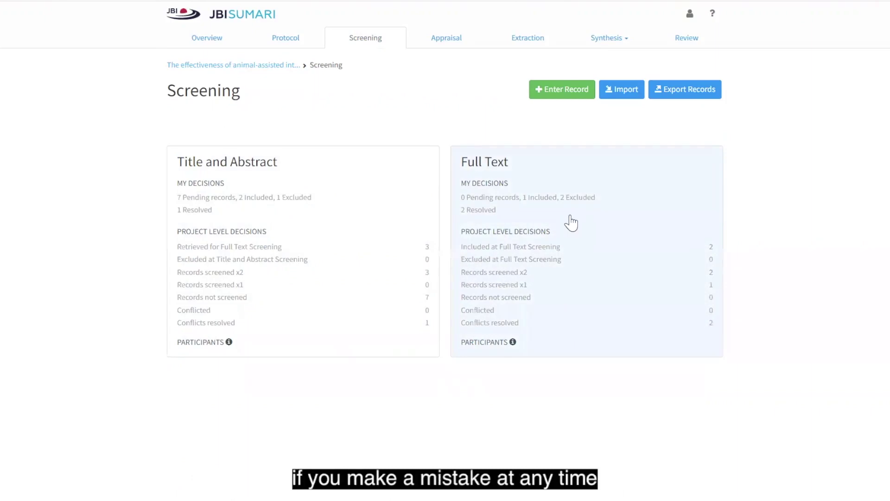
Under My Decisions, revert the Included decision on the adult animal-assisted therapy review.
click(529, 260)
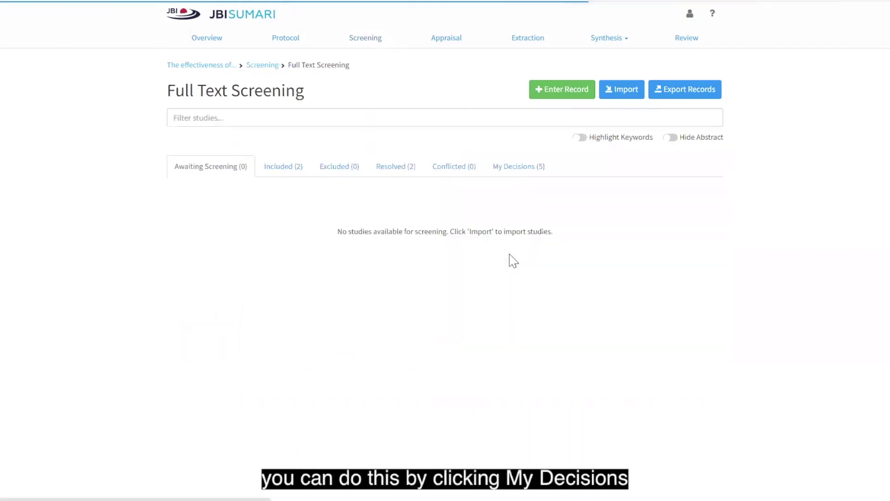
click(522, 172)
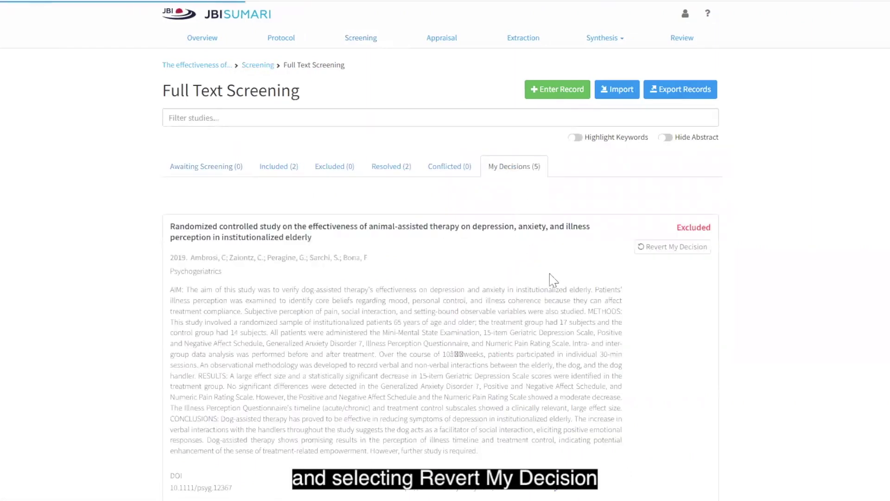
scroll(562, 304, down, 10)
scroll(563, 307, down, 7)
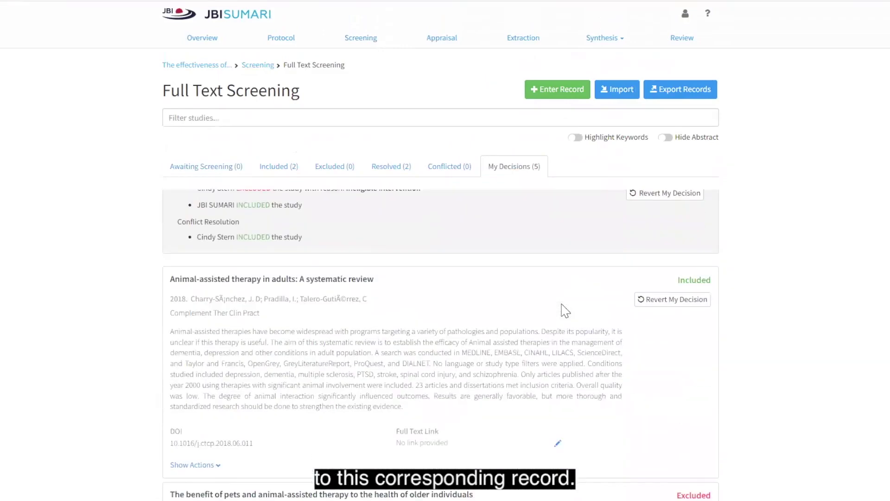
scroll(563, 304, up, 4)
click(647, 299)
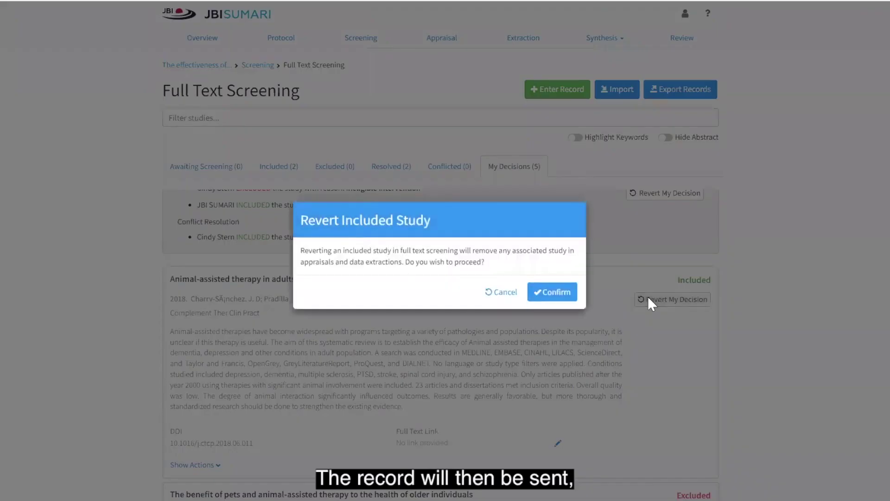
click(555, 292)
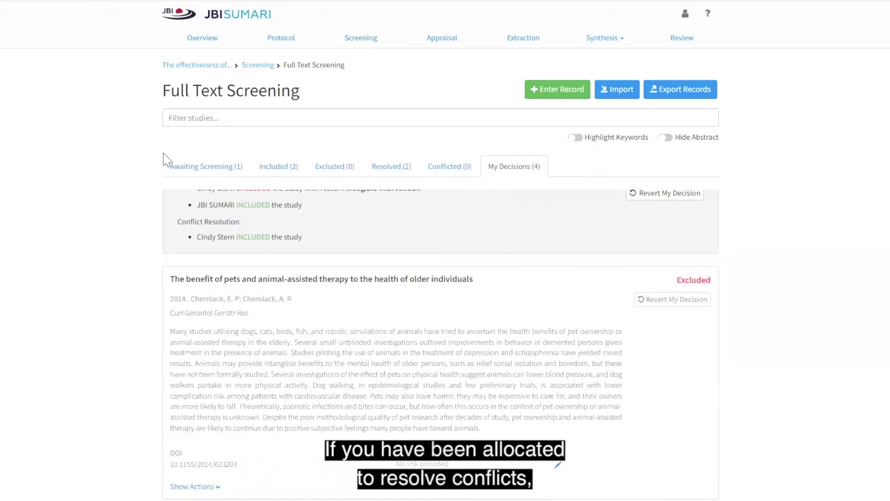
click(398, 167)
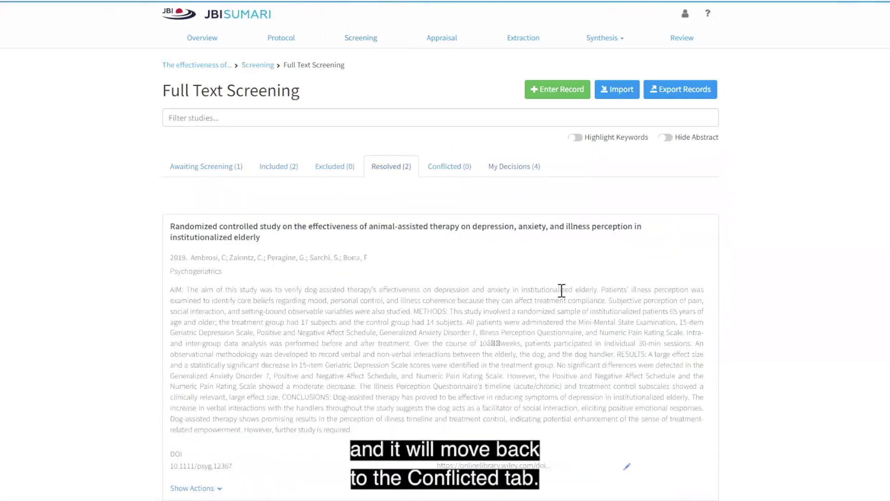
Revert the resolution on the randomized dog-assisted therapy study, then check the Included tab.
scroll(562, 291, down, 3)
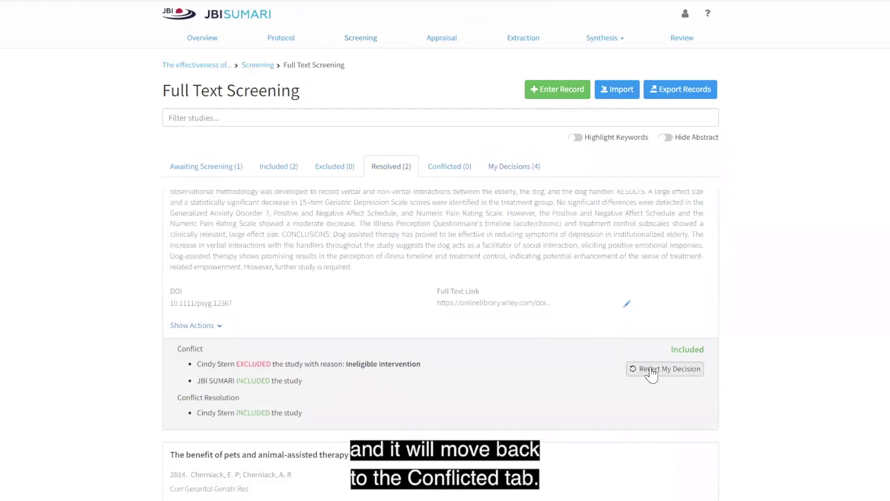
click(649, 368)
click(554, 291)
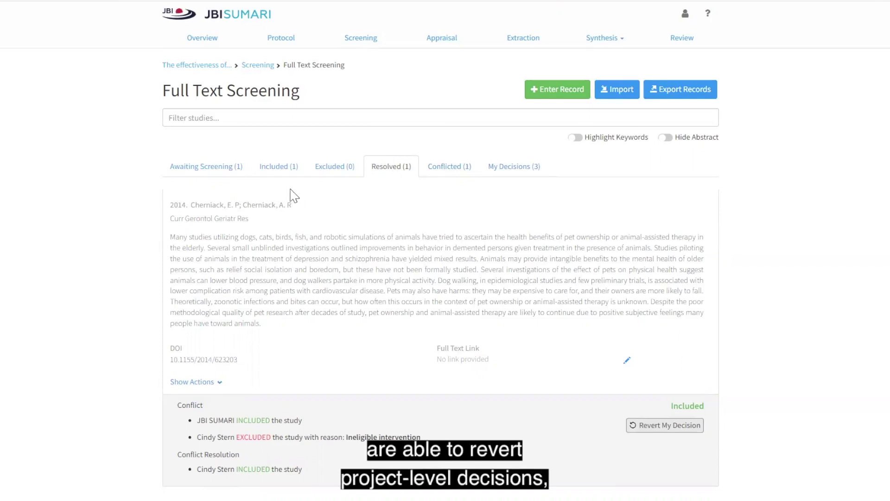
click(277, 172)
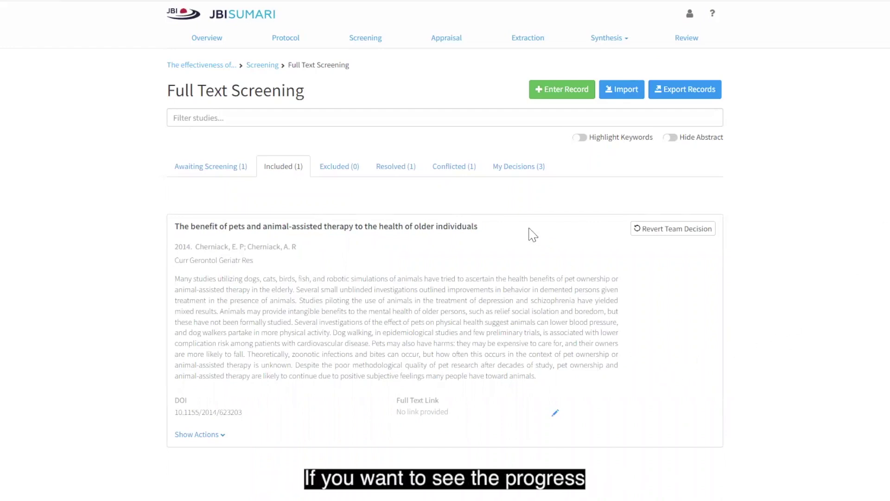
Return to the Screening overview and show per-participant full-text counts via the Participants info icon.
click(258, 67)
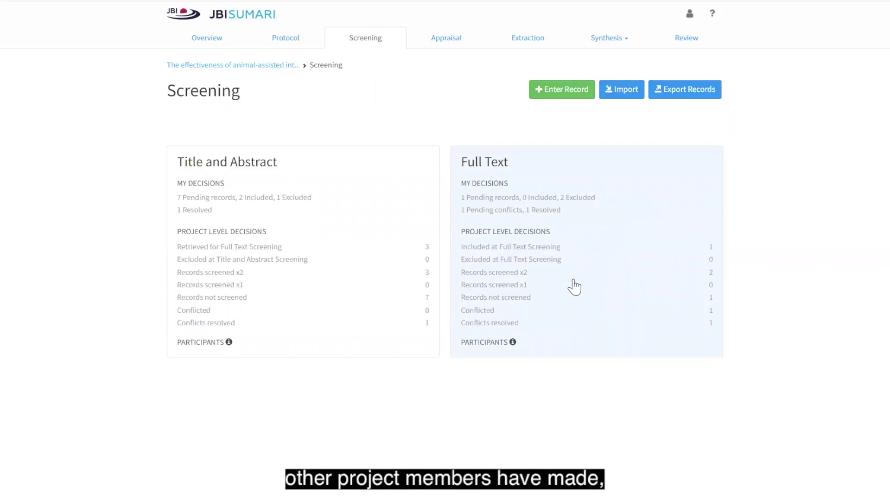
mouse_move(513, 344)
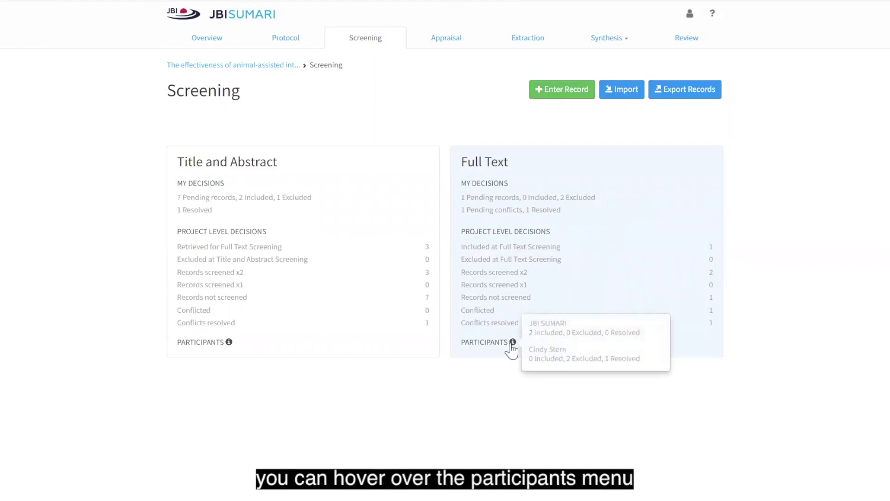